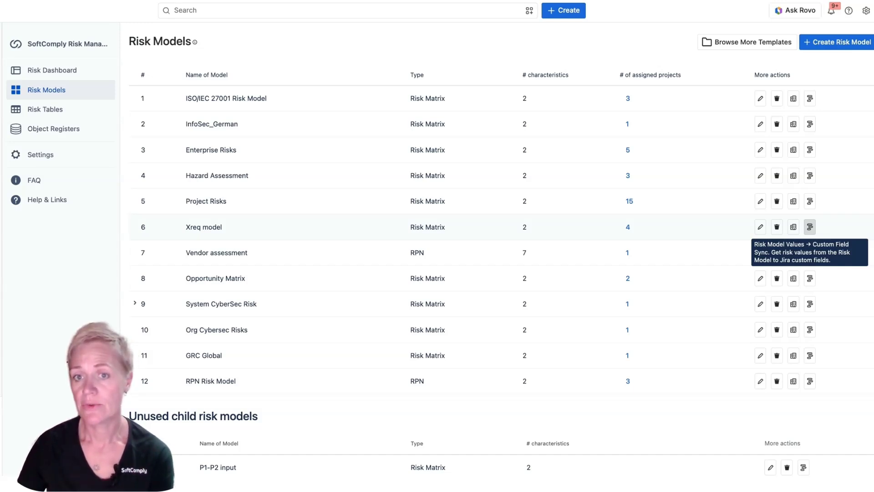
Open the Xreq model's risk value sync and scroll through the Xray Try risk table.
{"action": "left_click", "coordinate": [809, 226]}
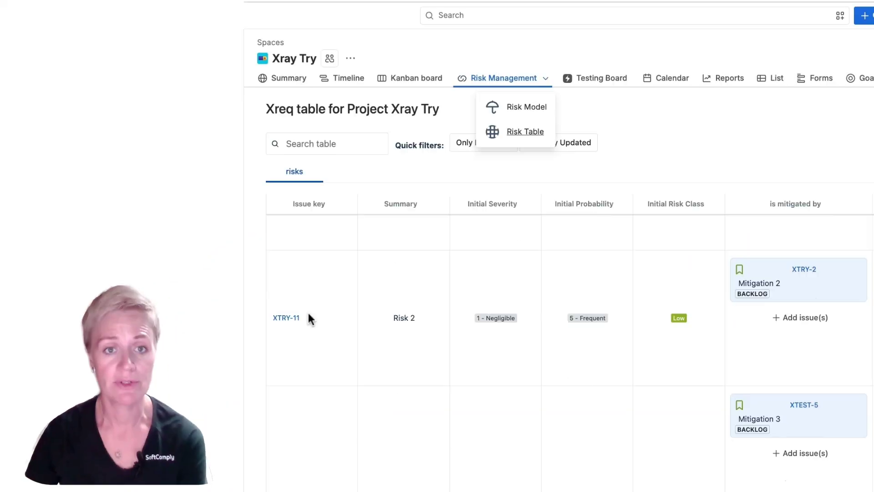
{"action": "scroll", "coordinate": [314, 324], "scroll_direction": "down", "scroll_amount": 7}
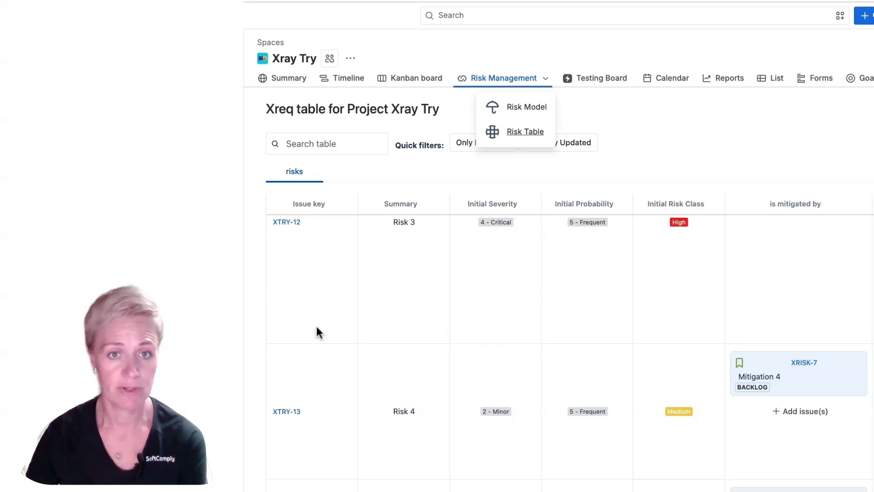
{"action": "scroll", "coordinate": [362, 346], "scroll_direction": "up", "scroll_amount": 8}
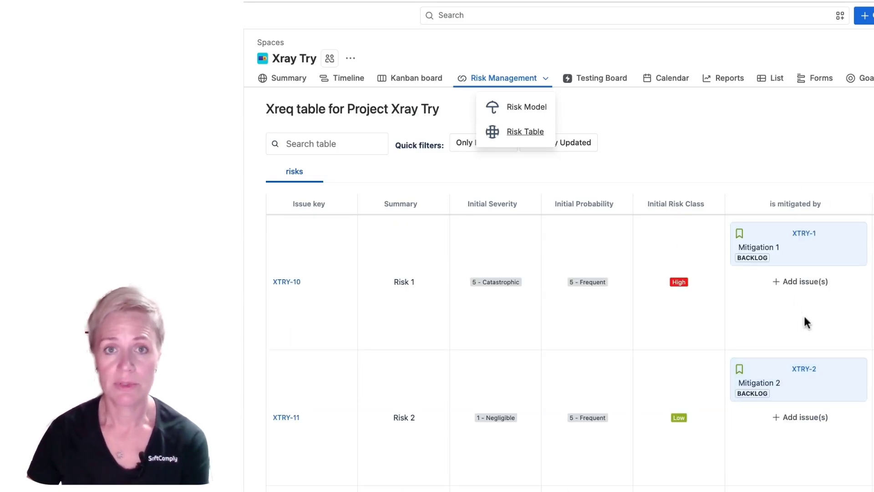
Open the mitigation picker for Risk 1, then open the Risk 1 issue XTRY-10.
{"action": "left_click", "coordinate": [810, 284]}
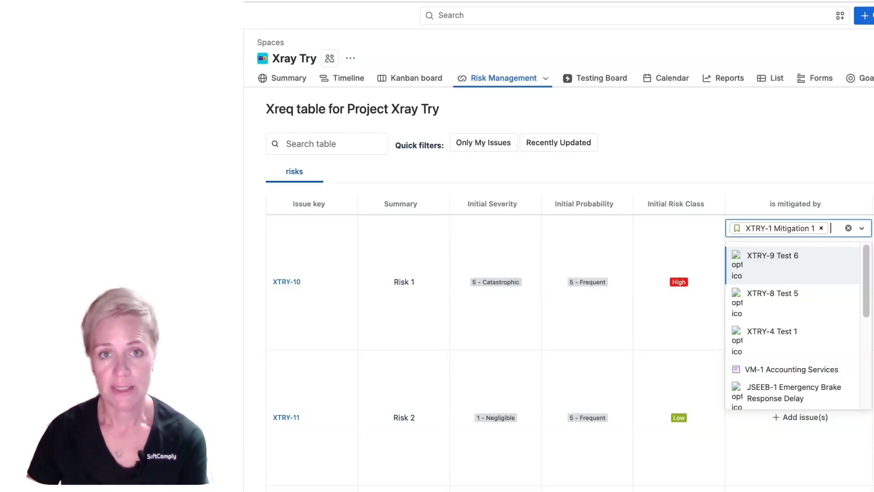
{"action": "scroll", "coordinate": [302, 252], "scroll_direction": "down", "scroll_amount": 1}
{"action": "left_click", "coordinate": [295, 244]}
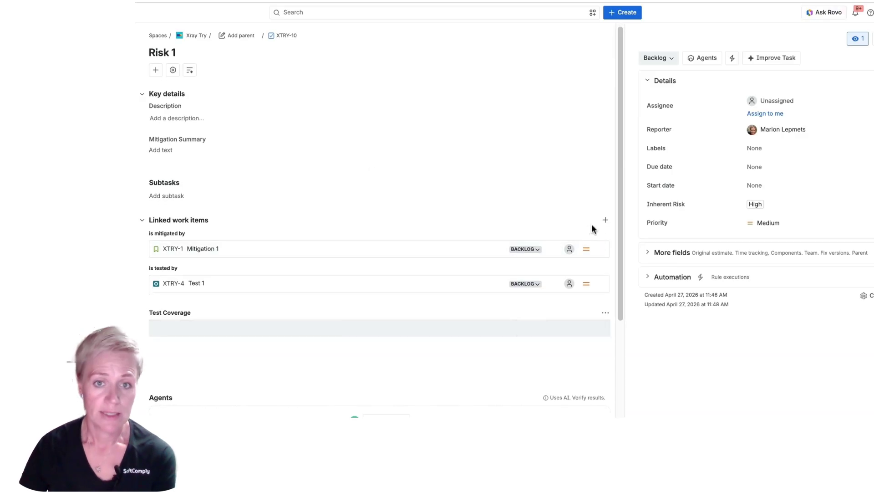
Start a new work item link on Risk 1 with the is mitigated by link type.
{"action": "left_click", "coordinate": [604, 222]}
{"action": "left_click", "coordinate": [199, 331]}
{"action": "left_click", "coordinate": [186, 388]}
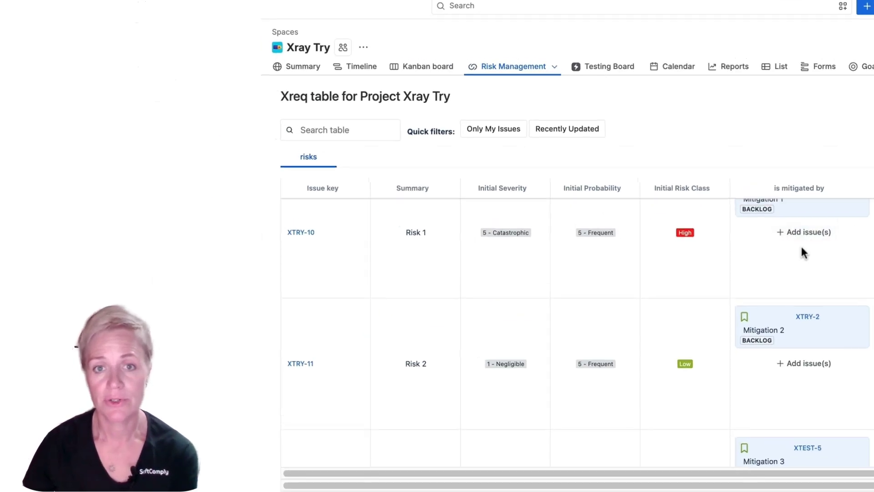
Open the mitigation picker for Risk 1 in the risk table and close it without choosing an issue.
{"action": "scroll", "coordinate": [802, 264], "scroll_direction": "up", "scroll_amount": 1}
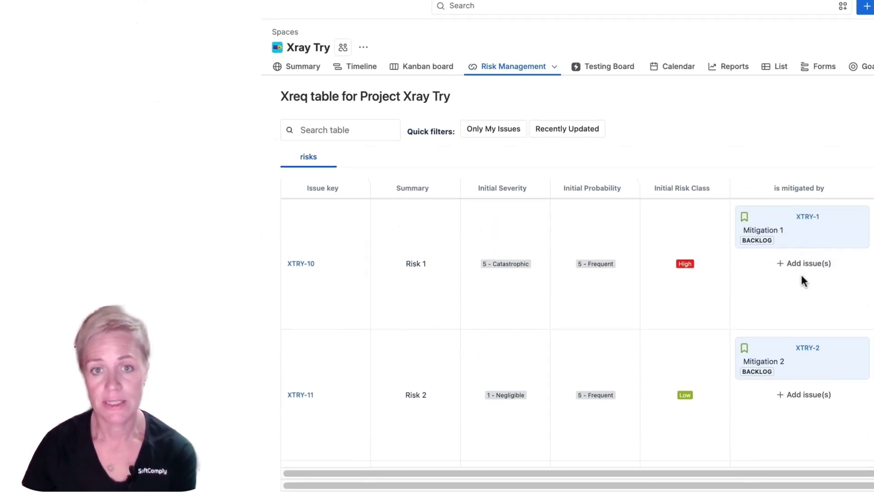
{"action": "left_click", "coordinate": [801, 264]}
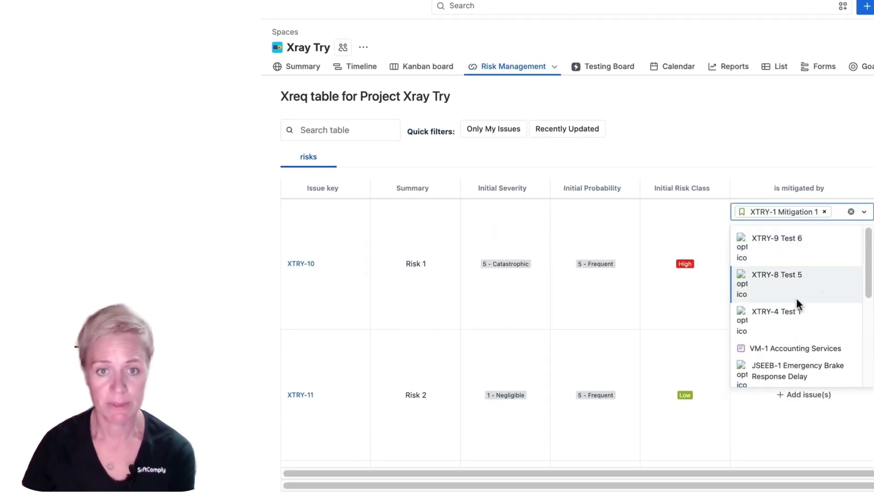
{"action": "key", "text": "Escape"}
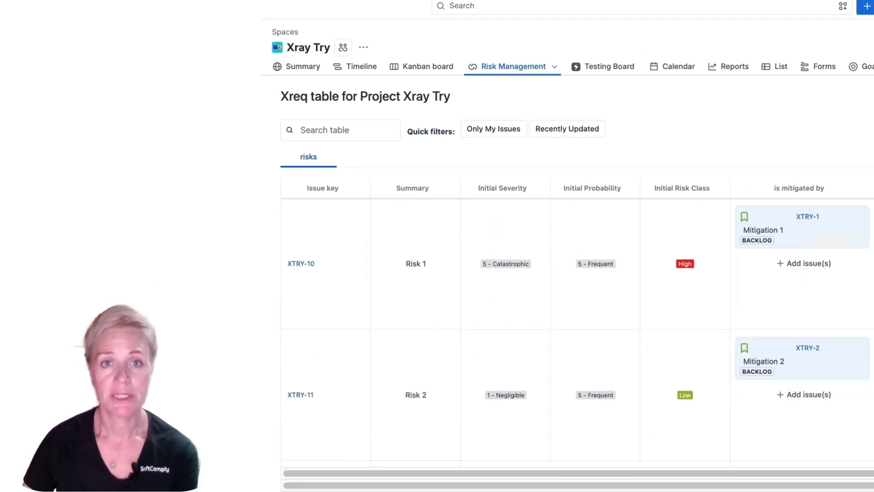
{"action": "scroll", "coordinate": [758, 251], "scroll_direction": "down", "scroll_amount": 1}
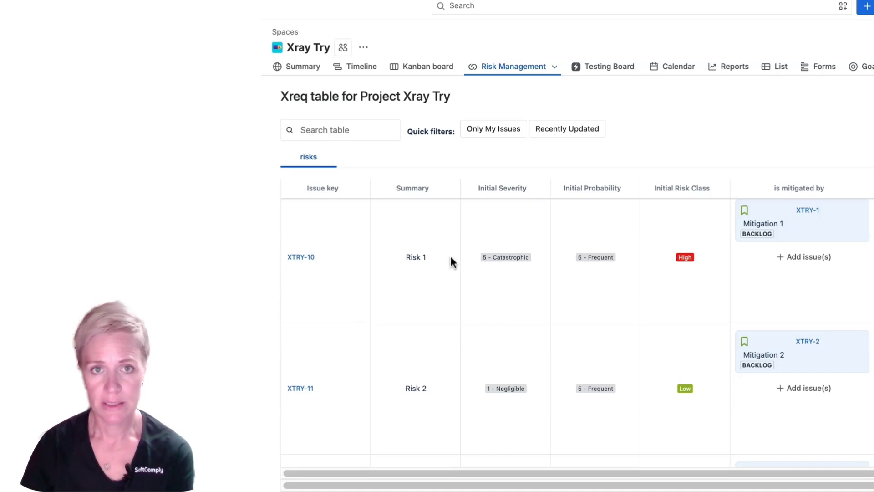
{"action": "scroll", "coordinate": [824, 332], "scroll_direction": "down", "scroll_amount": 4}
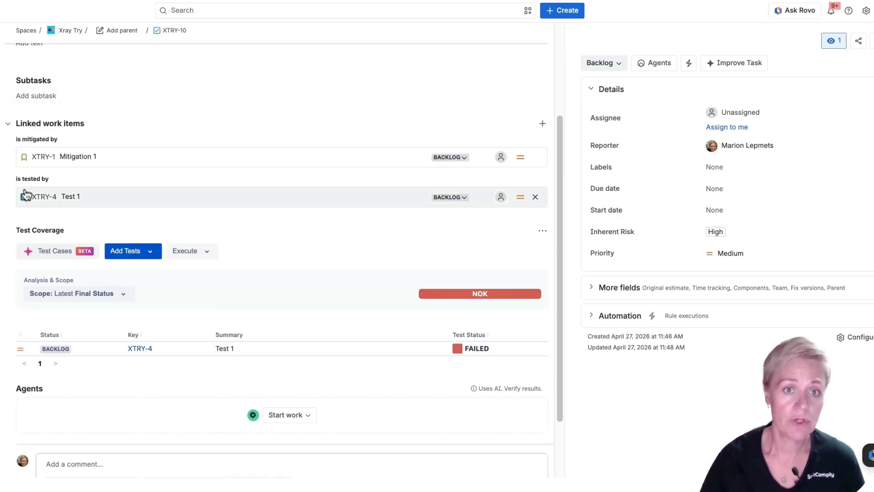
Add a new work item link on Risk 1 and choose the is tested by link type.
{"action": "left_click", "coordinate": [542, 128]}
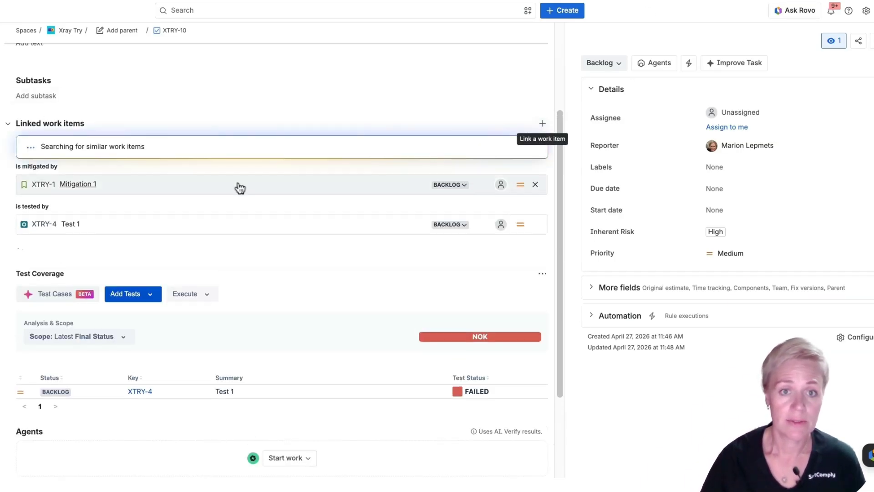
{"action": "left_click", "coordinate": [78, 258]}
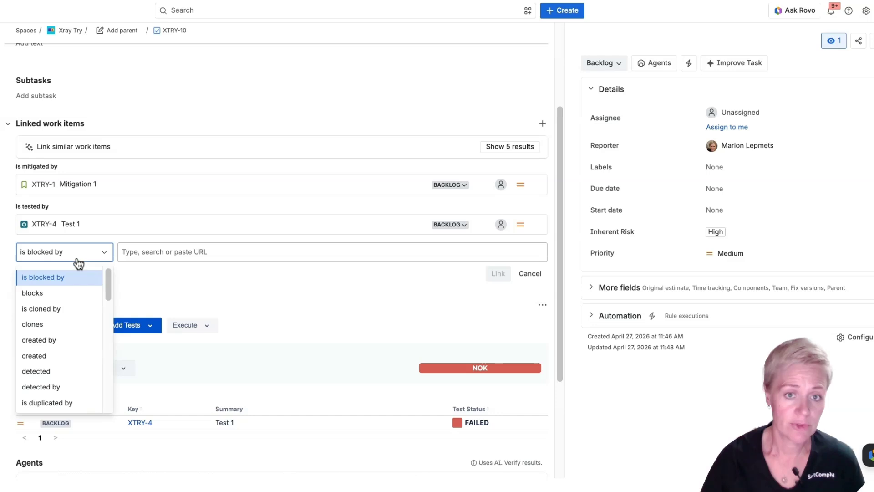
{"action": "type", "text": "is tes"}
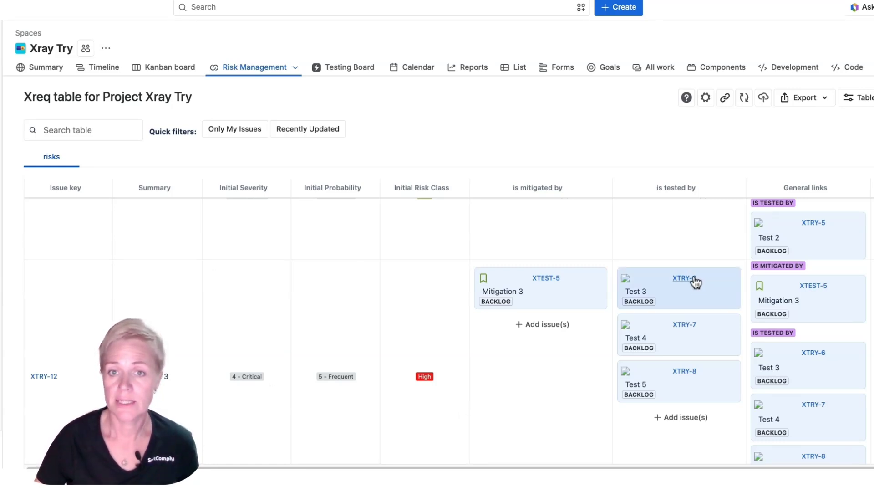
Open Test 3 from Risk 3's is tested by column in the risk table.
{"action": "scroll", "coordinate": [678, 269], "scroll_direction": "up", "scroll_amount": 2}
{"action": "left_click", "coordinate": [679, 279]}
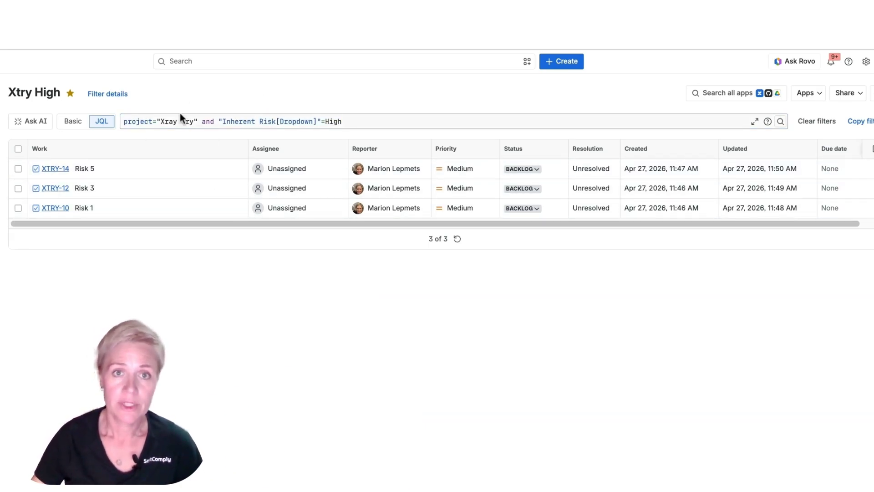
Replace the Xtry High filter's JQL with key in requirementTests("Xtry High") and run the search.
{"action": "left_click", "coordinate": [378, 122]}
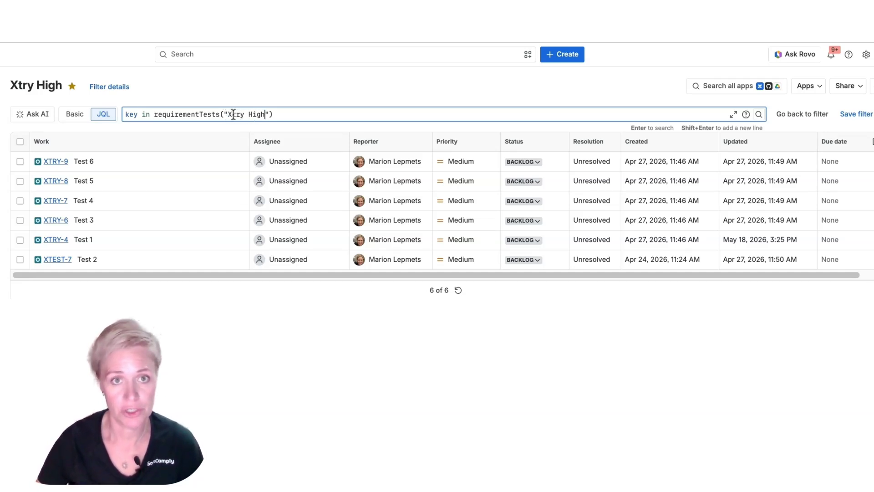
{"action": "left_click", "coordinate": [137, 114]}
{"action": "key", "text": "ctrl+a"}
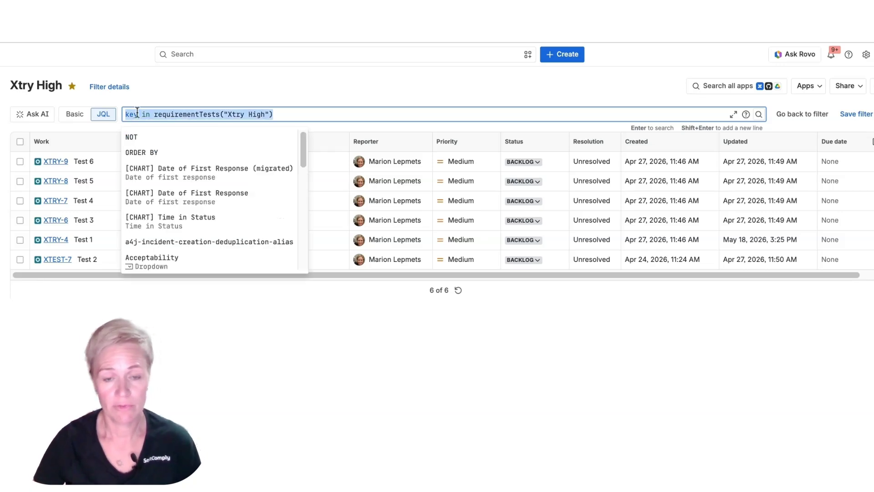
{"action": "type", "text": "key in req"}
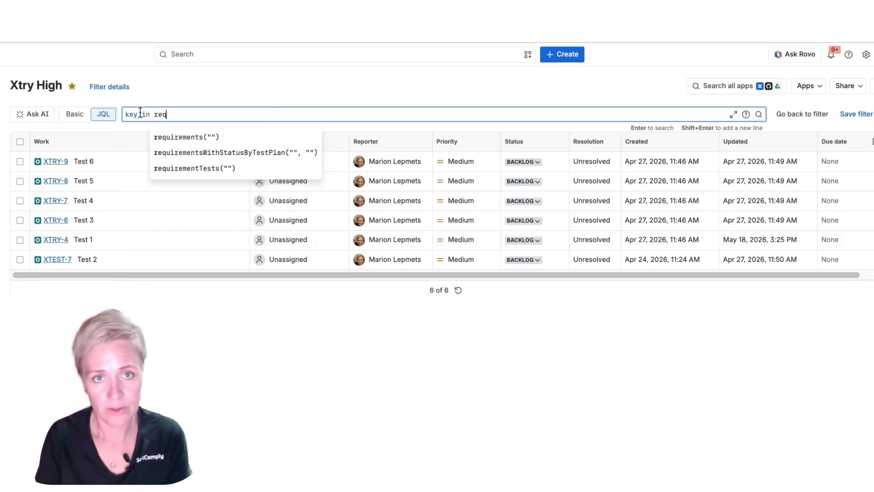
{"action": "key", "text": "Down"}
{"action": "key", "text": "Down"}
{"action": "key", "text": "Down"}
{"action": "key", "text": "Return"}
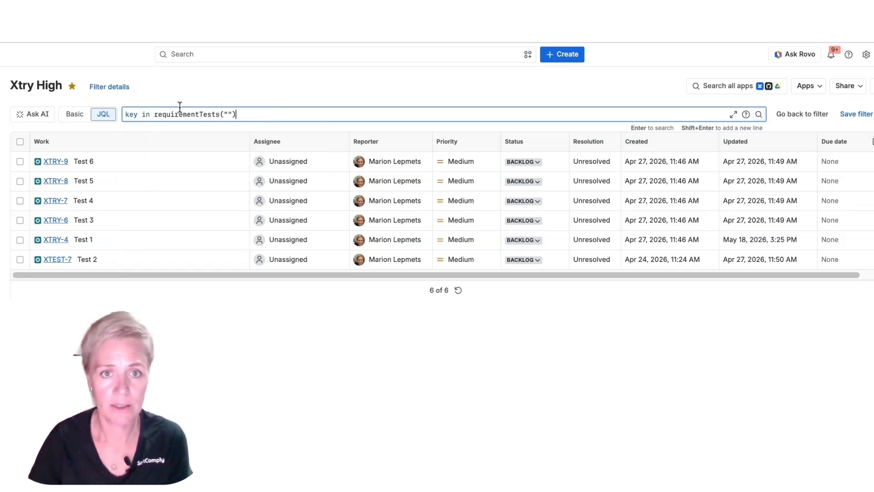
{"action": "key", "text": "Left"}
{"action": "key", "text": "Left"}
{"action": "type", "text": "X"}
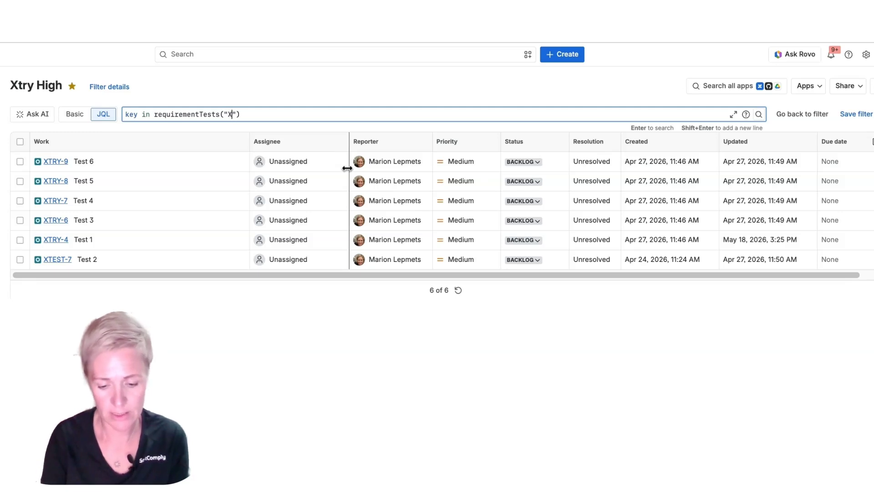
{"action": "type", "text": "try High"}
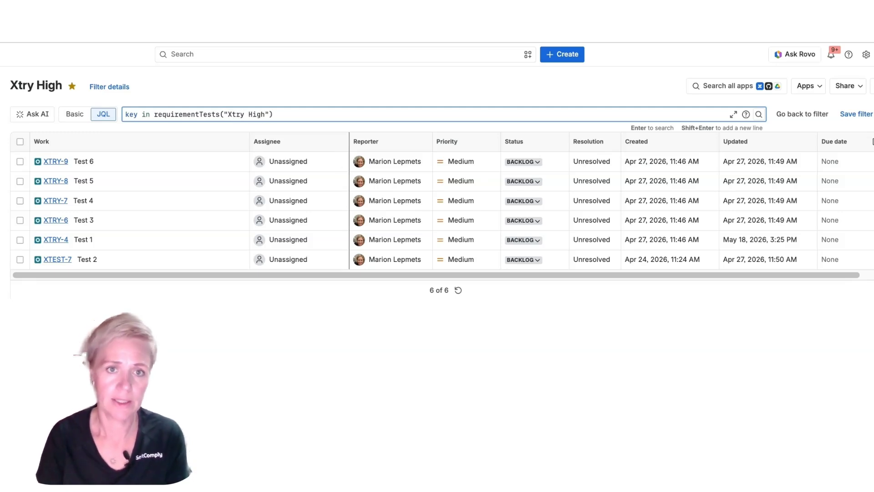
{"action": "key", "text": "Return"}
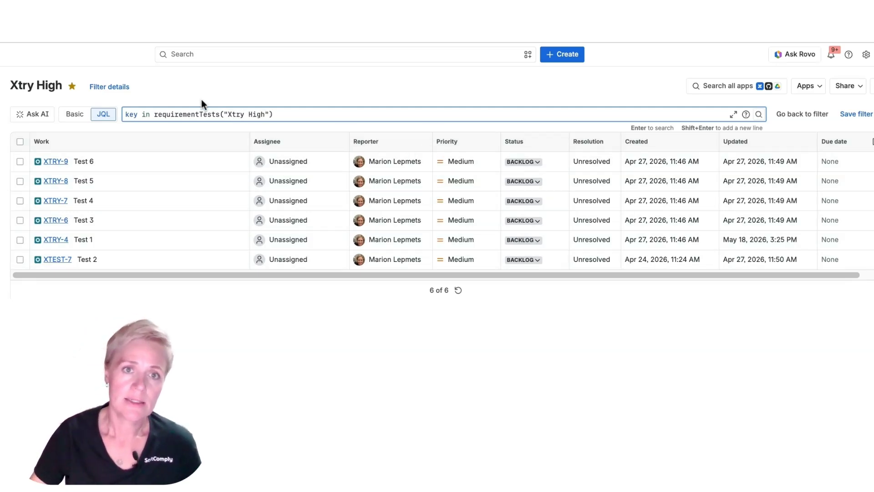